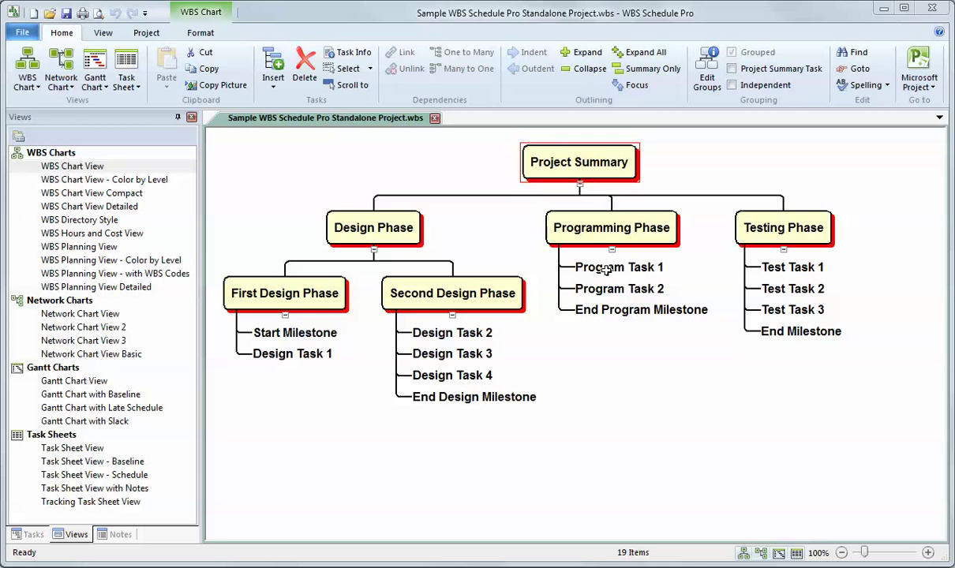
- Open Program Task 1's notes and insert blank lines after items 2 and 3 to space out the numbered list
double_click(605, 269)
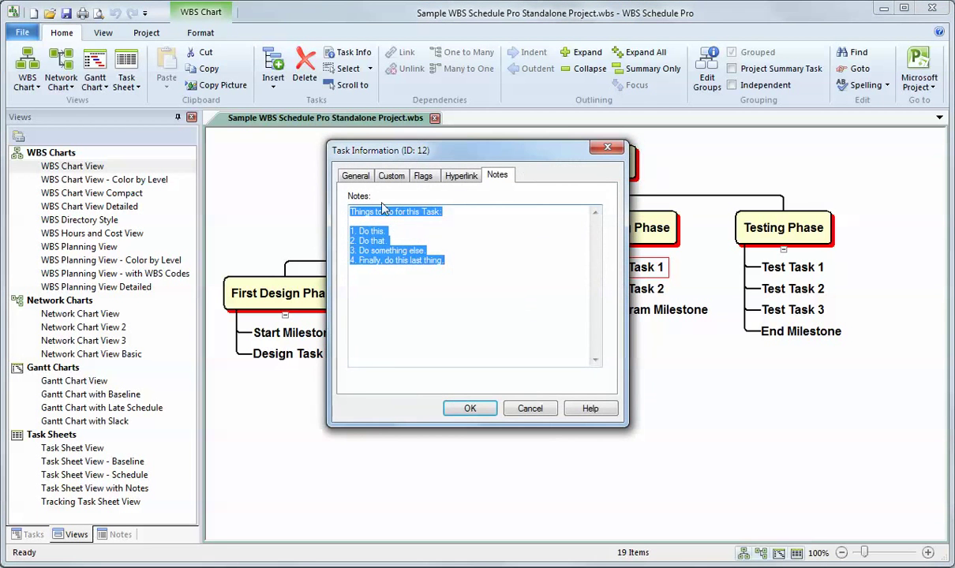
click(341, 175)
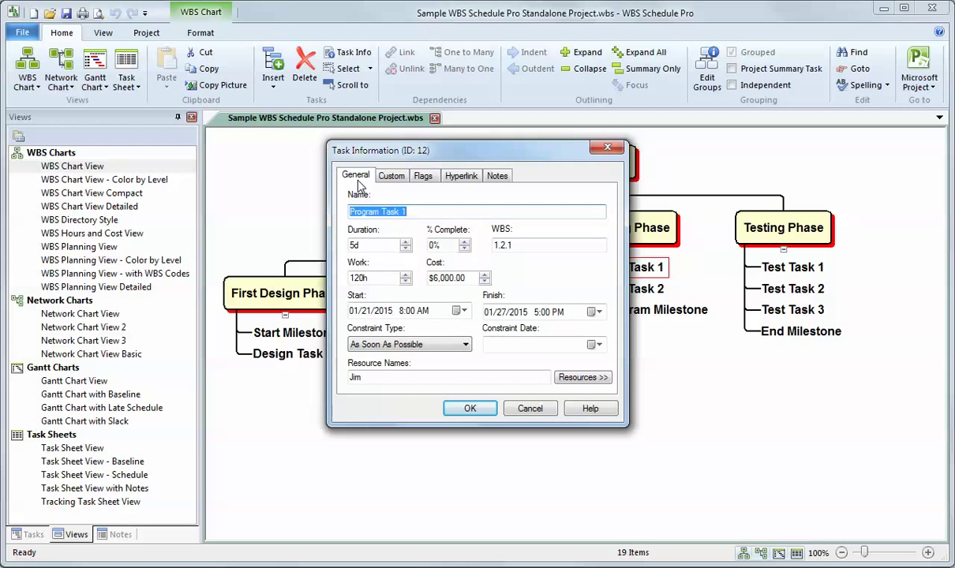
click(498, 177)
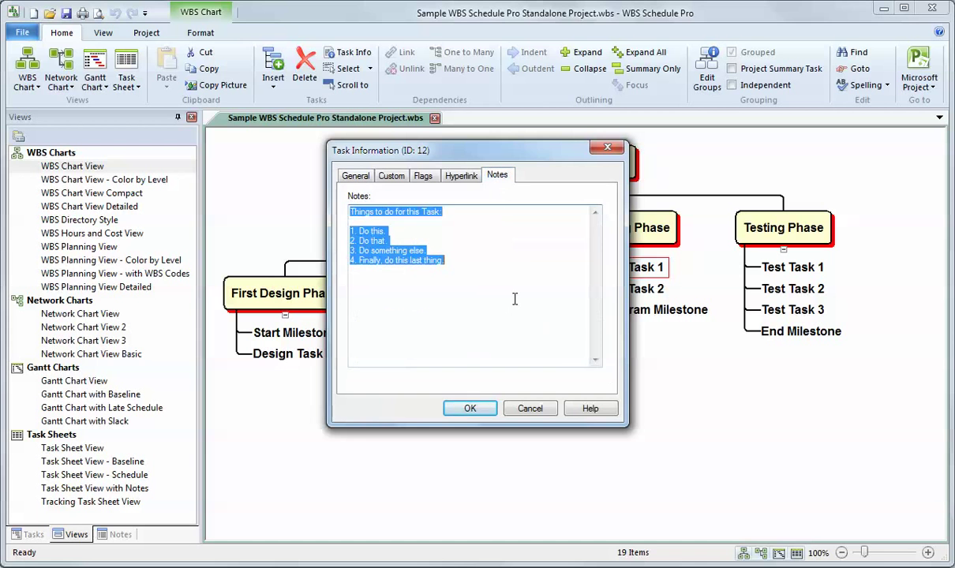
click(480, 240)
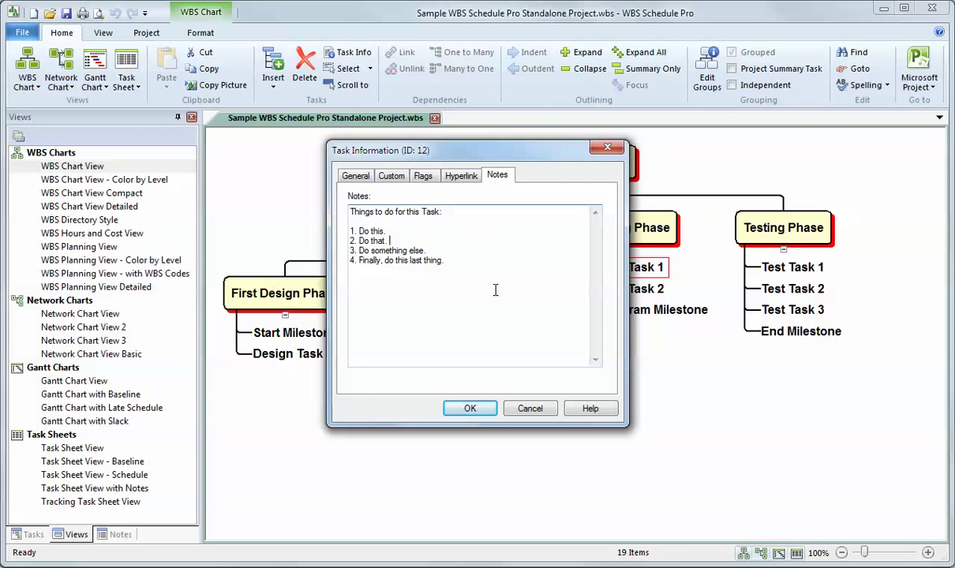
key(Return)
key(Down)
key(End)
key(Return)
key(Down)
key(End)
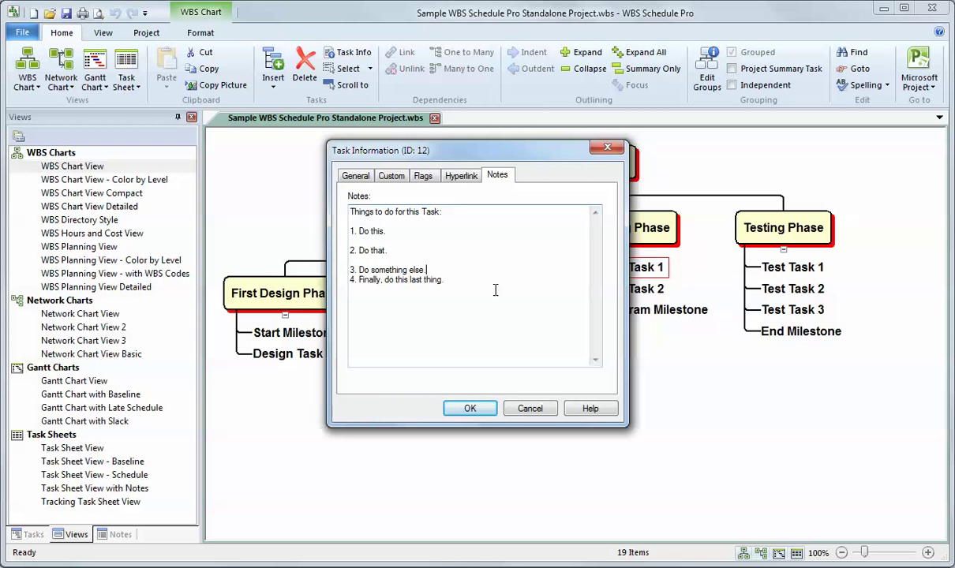
key(Return)
key(Return)
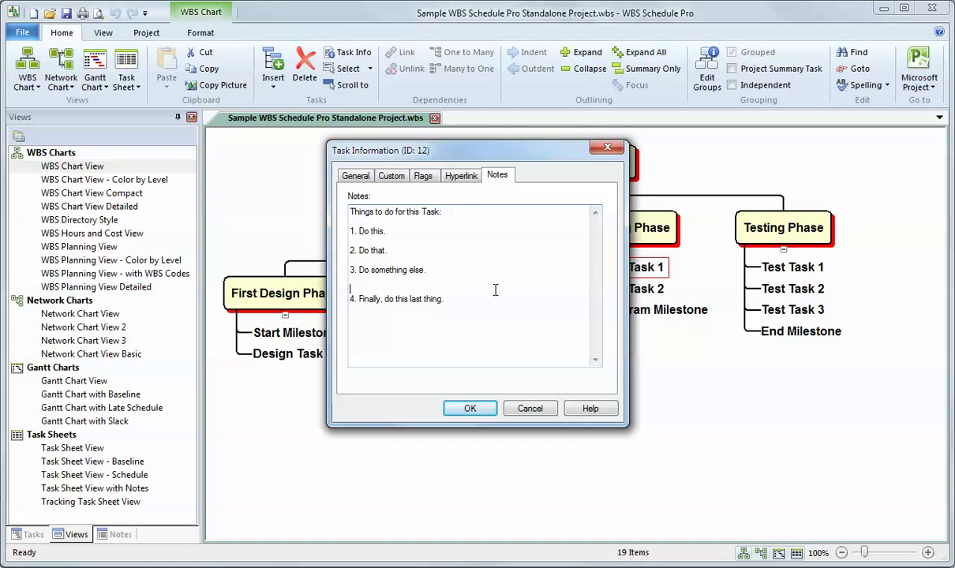
- Append asdfasdf, asd, fas, df and asd on separate lines after item 4 of Program Task 1's notes and accept the changes
key(Down)
key(End)
text(asdfasdf asd fas df asd)
click(471, 410)
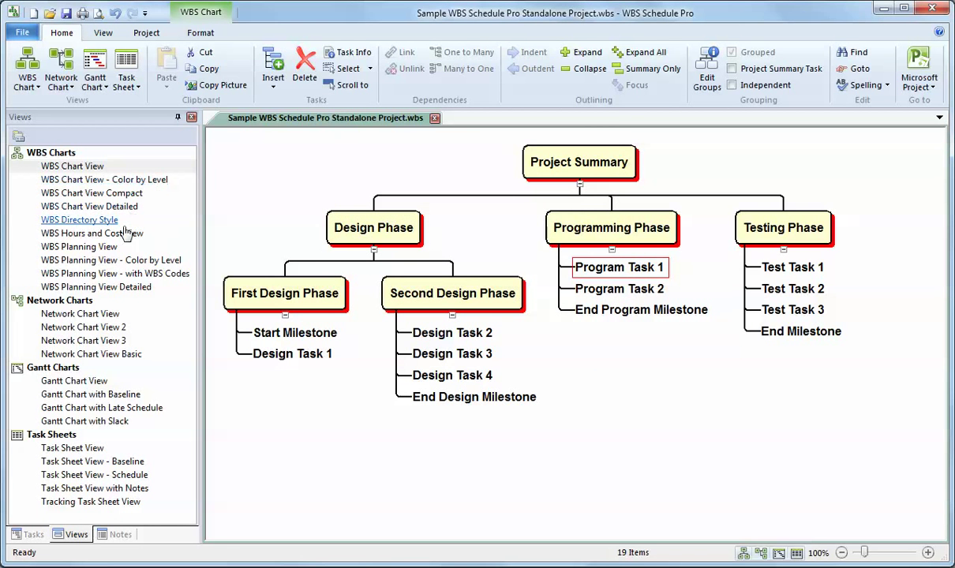
- Show the Notes pane, compare the notes of Design Task 2 and Design Task 3, and locate the command that displays the pane
click(120, 535)
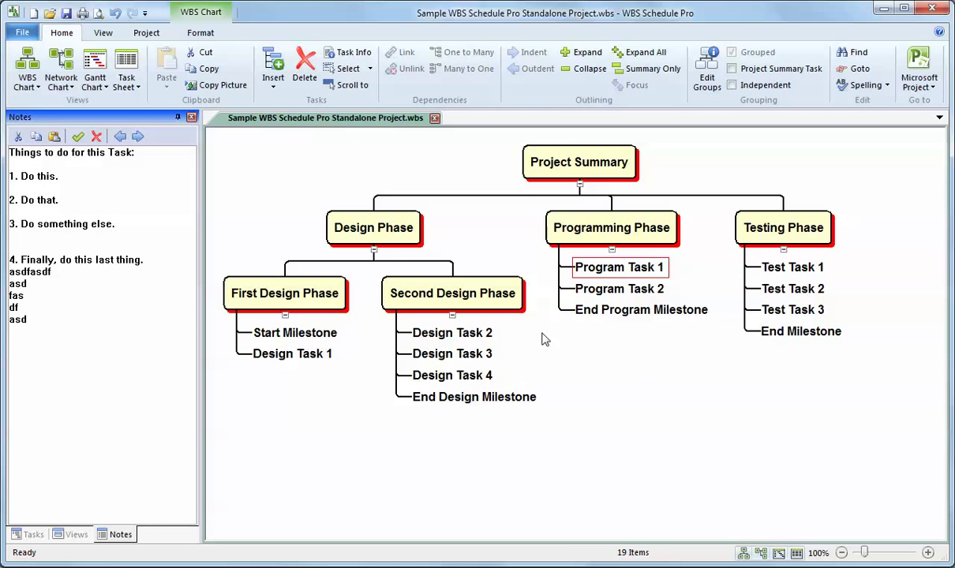
click(436, 333)
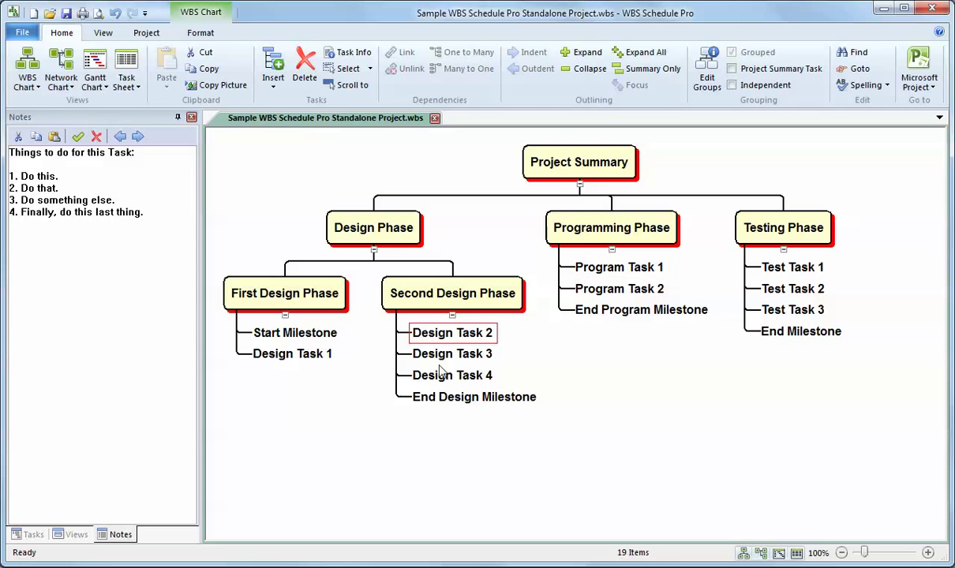
click(437, 355)
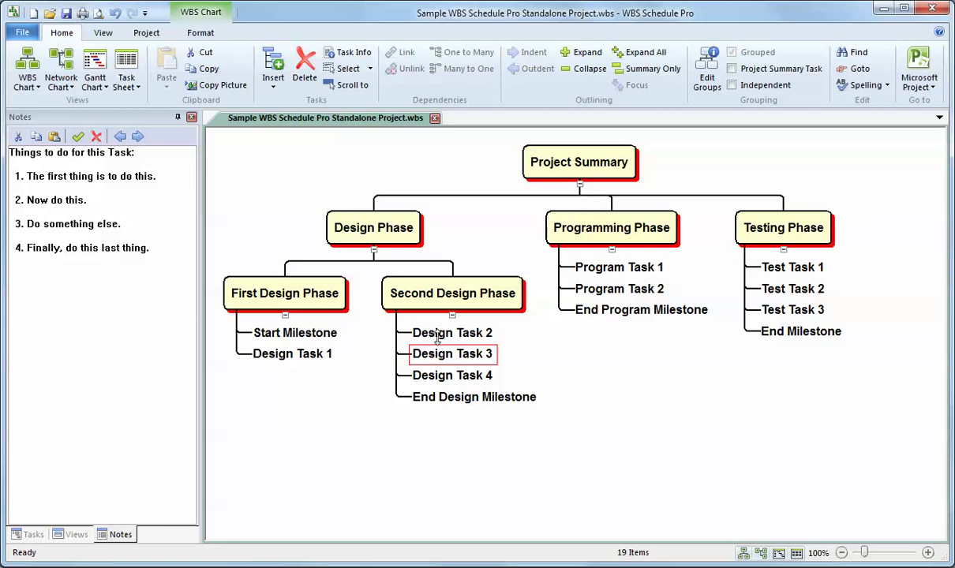
click(437, 334)
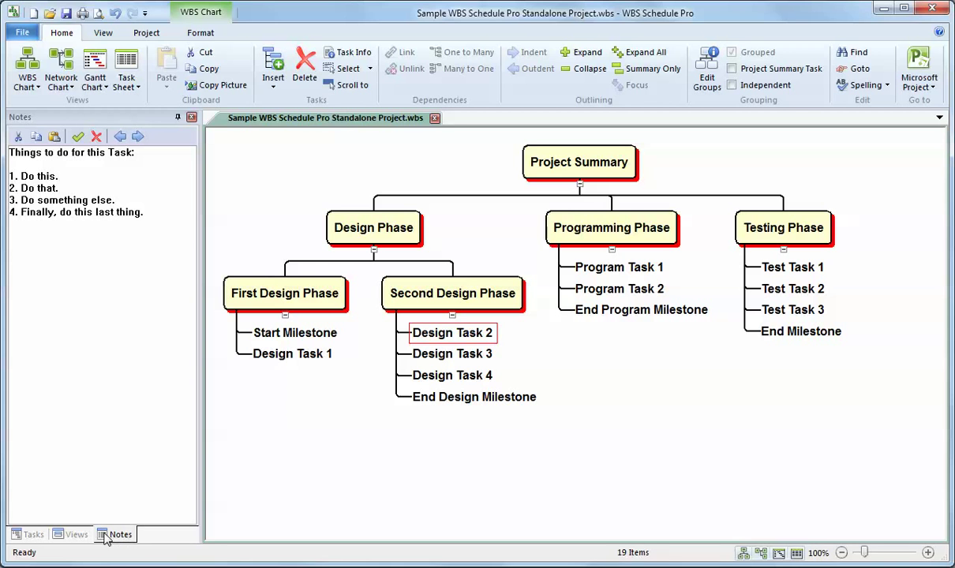
click(104, 35)
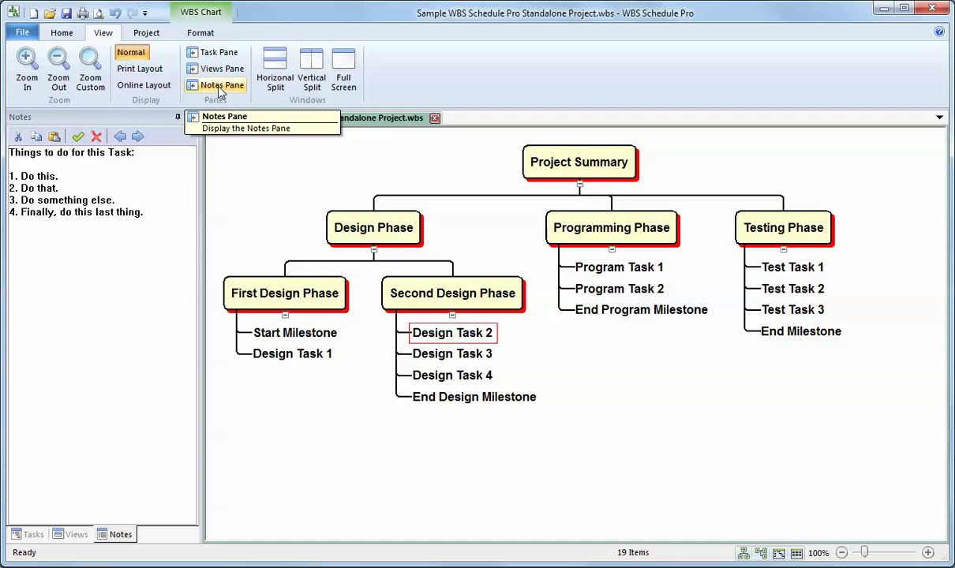
click(60, 34)
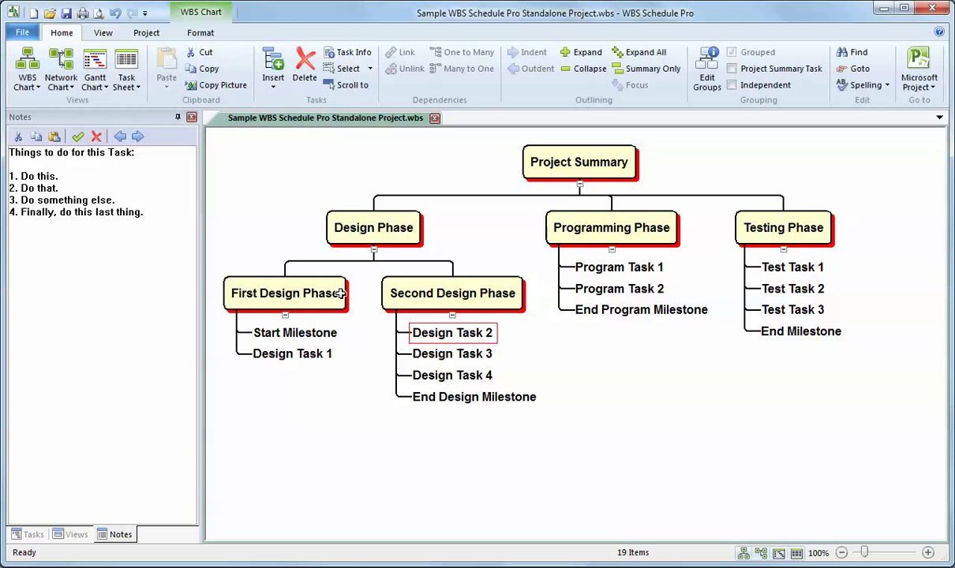
- Add the lines asd, asd, fasd, fasd, fas, dfa, sdf, a blank line, and a, sd, fas, df, asdf to Design Task 2's notes and apply them
click(155, 214)
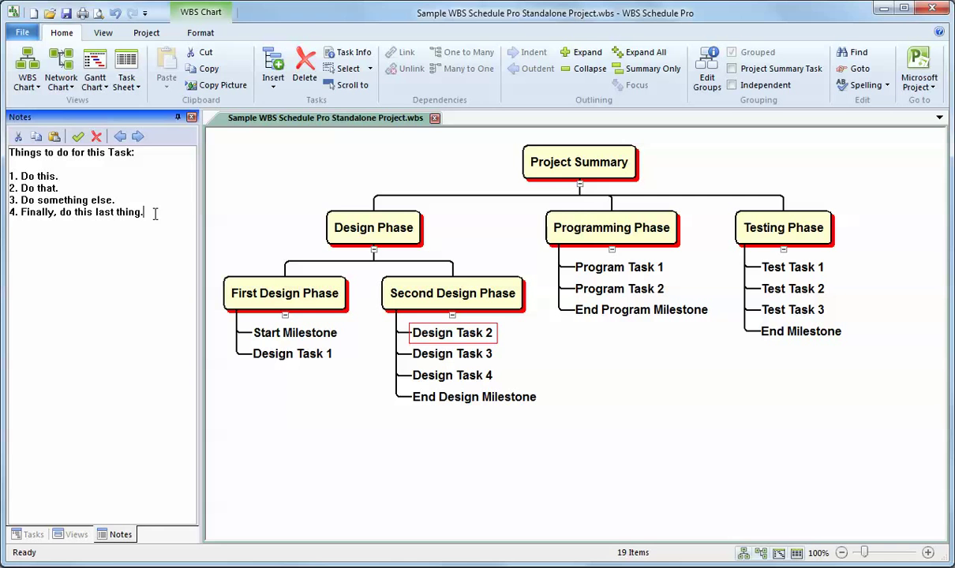
text(asd asd fasd fasd fas dfa sdf  )
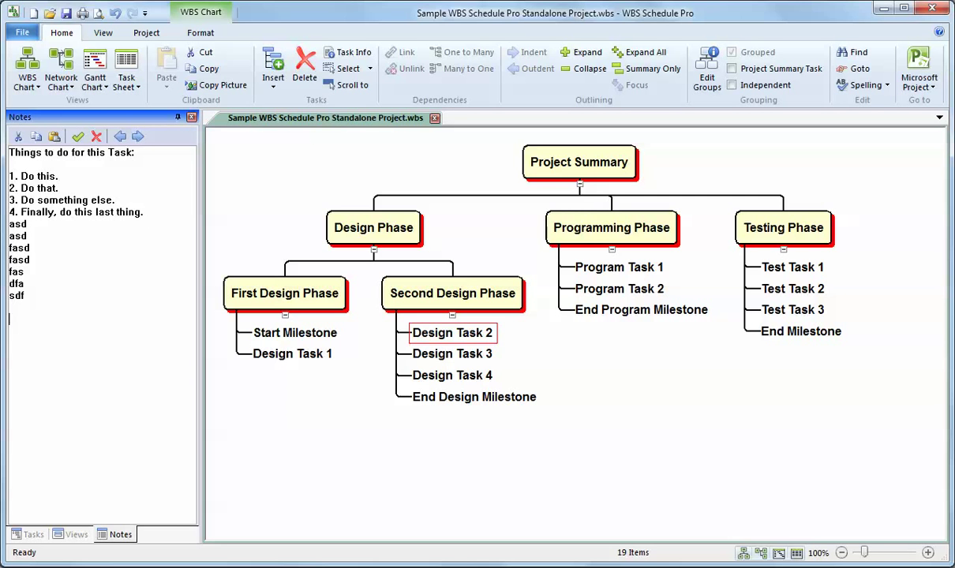
text(a sd fas df asdf)
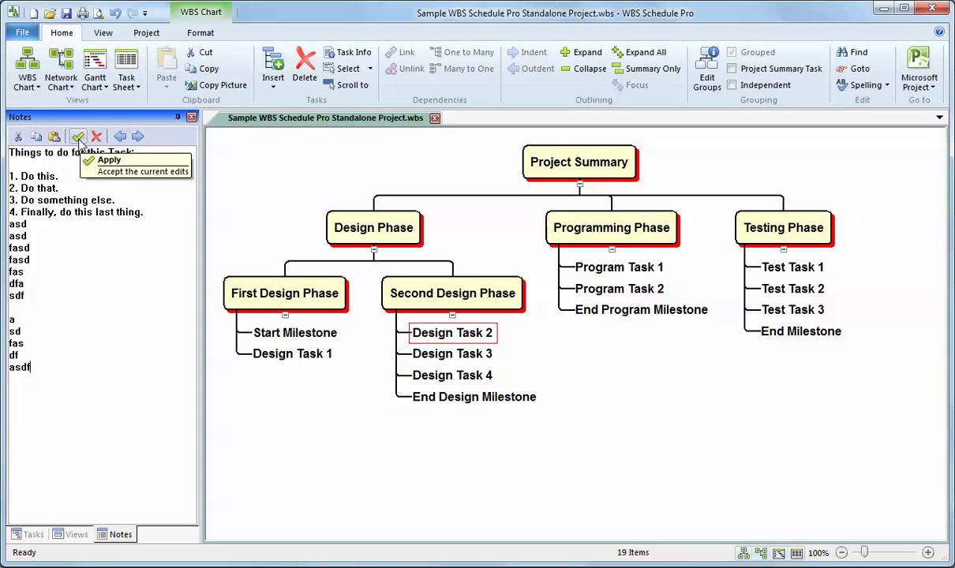
click(78, 138)
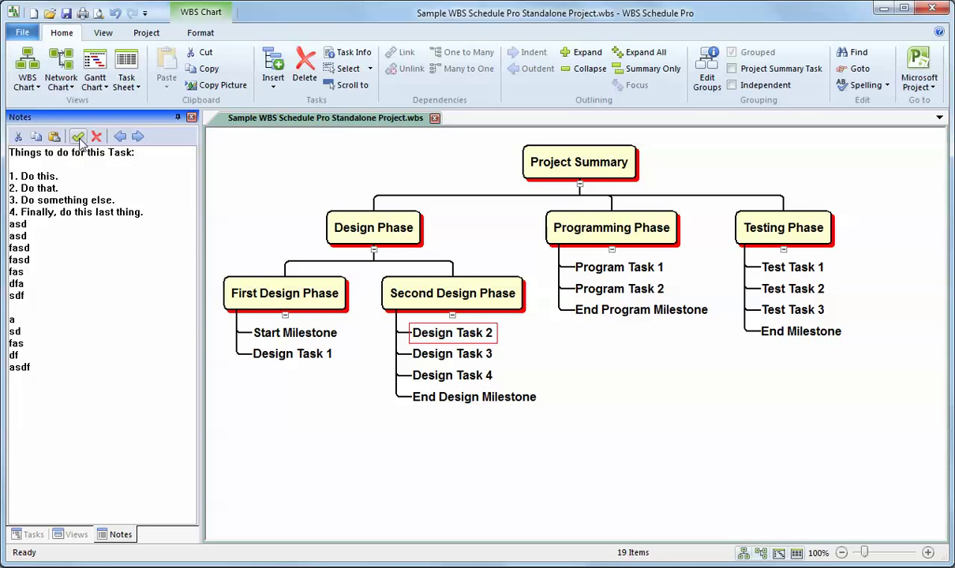
- Advance to the next task's notes, and display the Task Sheet View with Notes to review all task notes
click(138, 137)
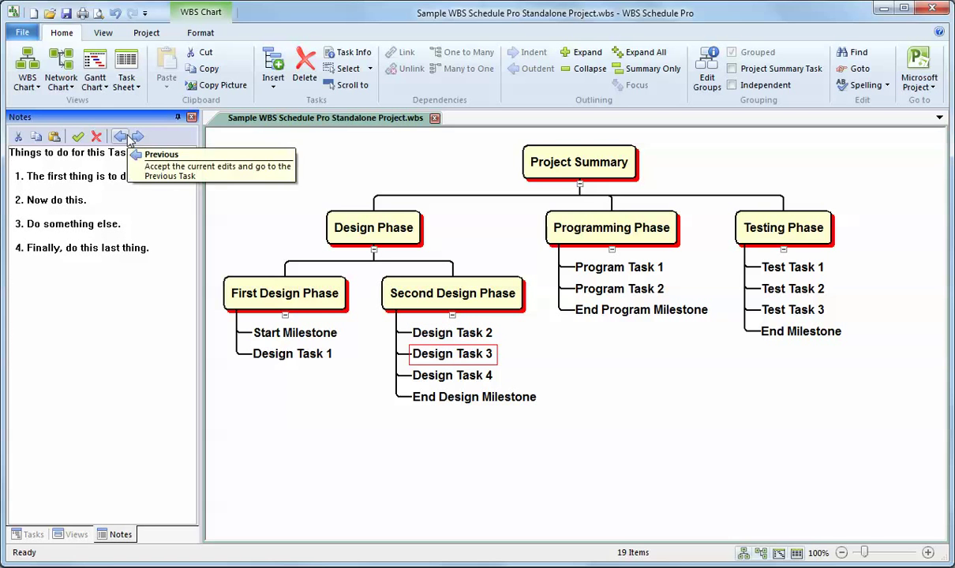
click(73, 536)
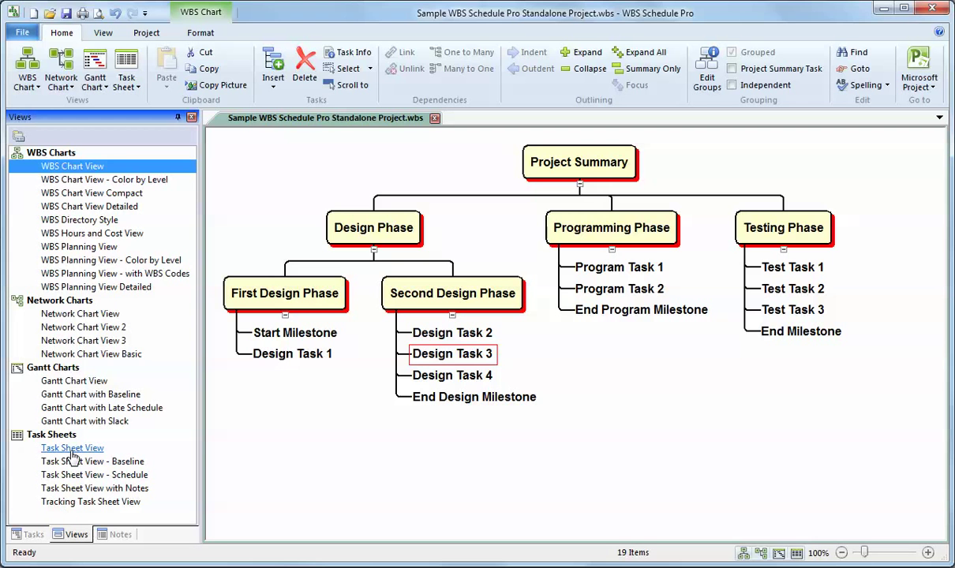
click(94, 490)
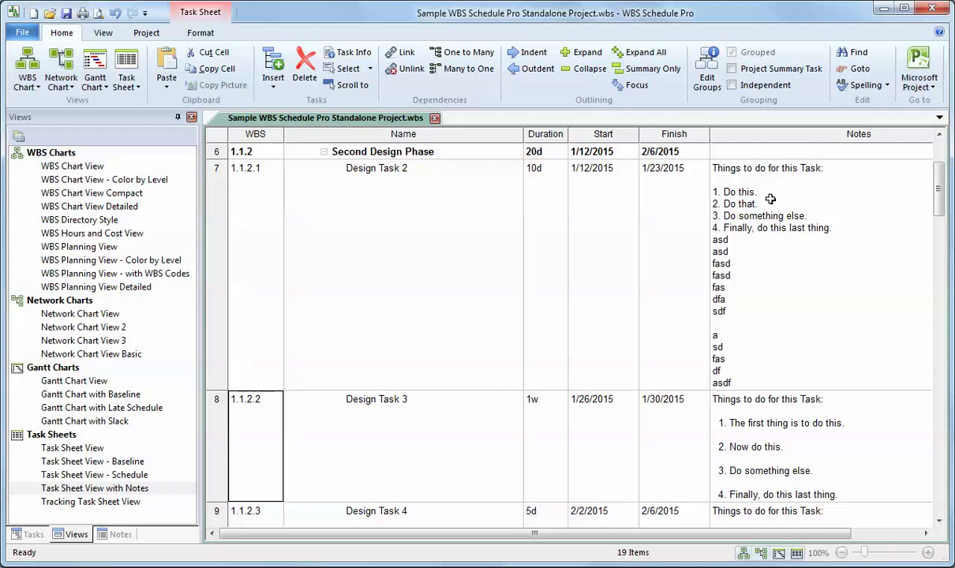
- In the Task Sheet View, change the Constraint Date column to show the Notes field with text wrapping enabled
click(72, 450)
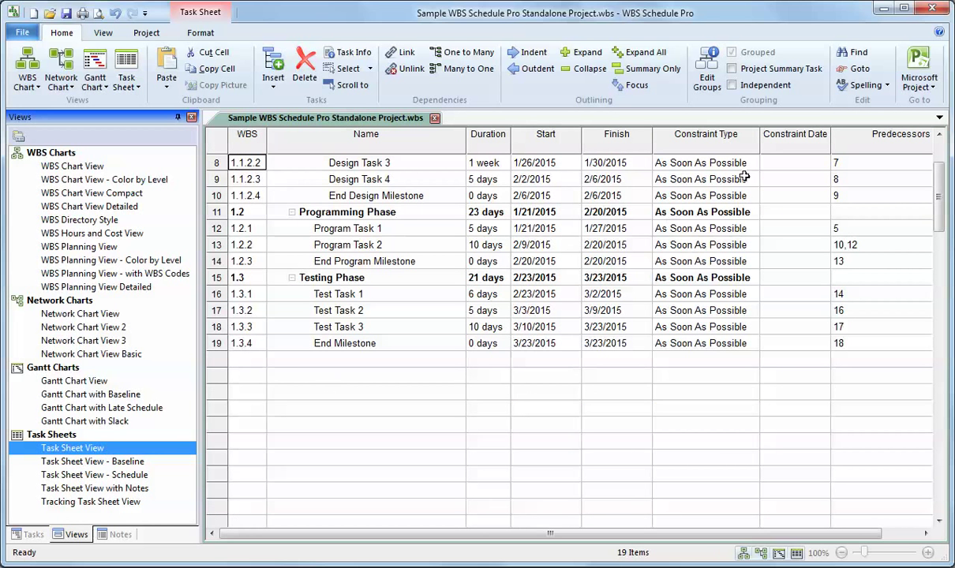
right_click(793, 137)
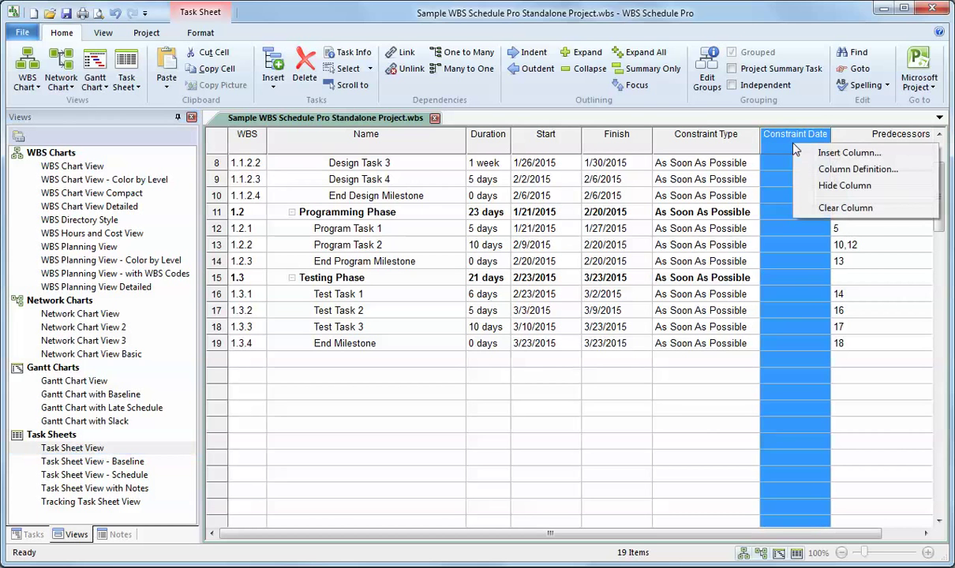
click(826, 170)
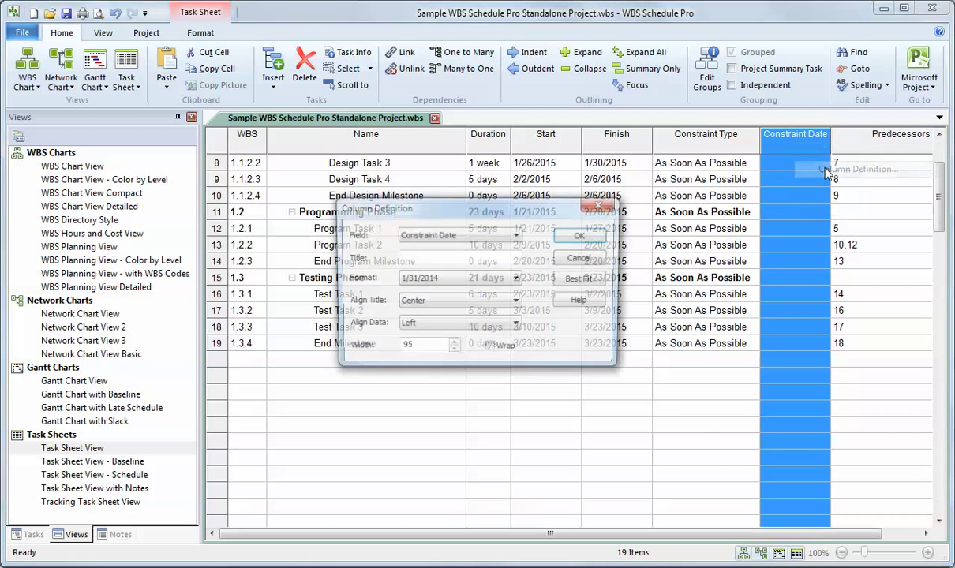
click(516, 236)
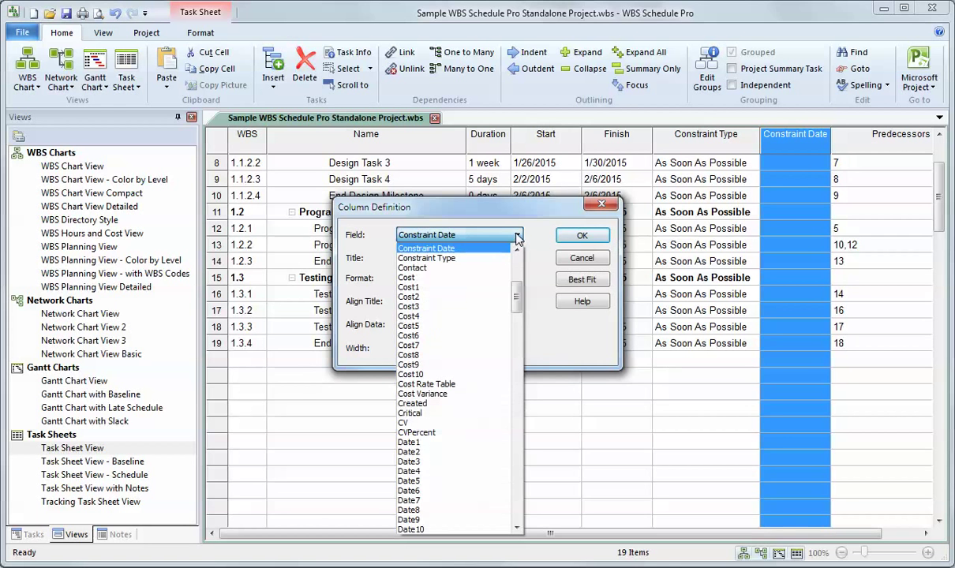
key(n)
scroll(426, 497, down, 2)
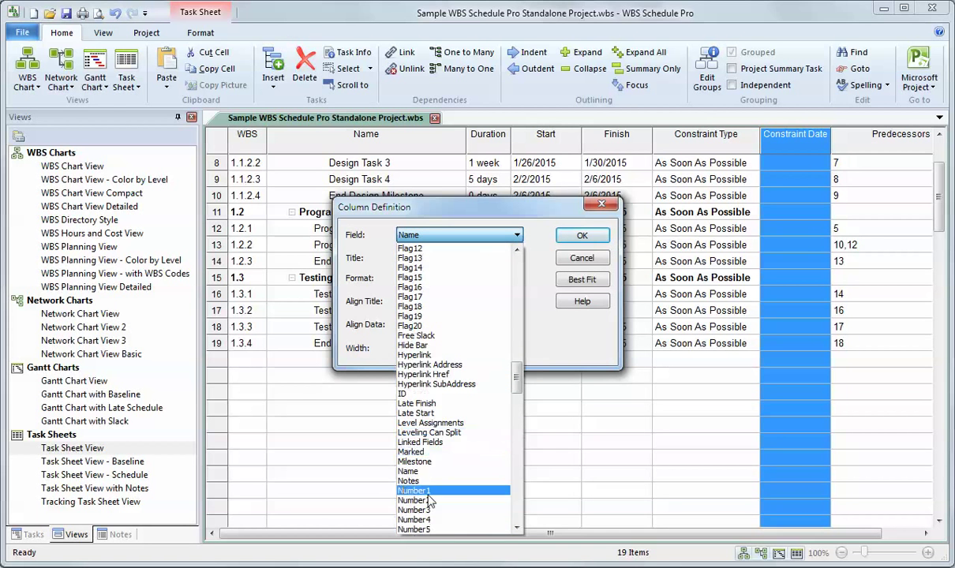
click(424, 481)
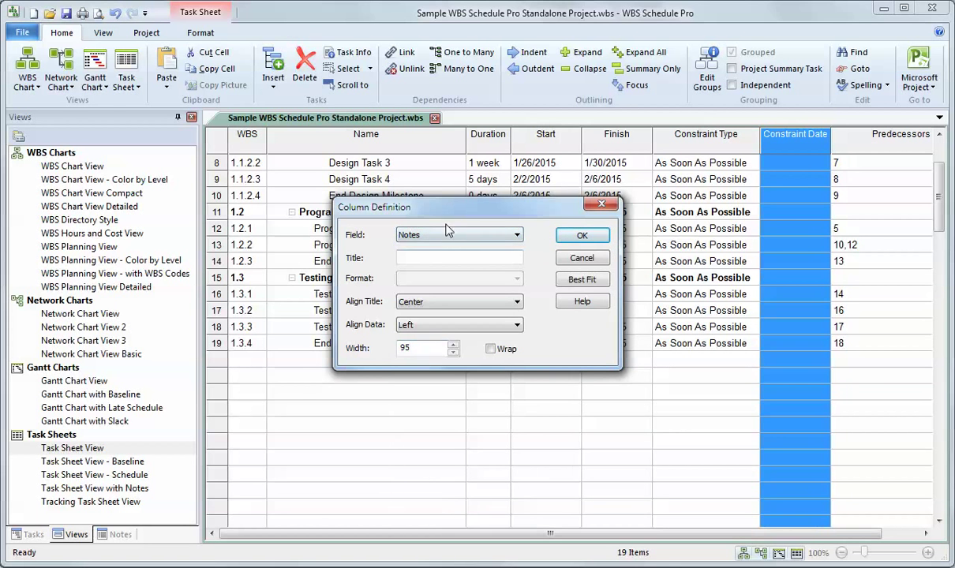
click(490, 349)
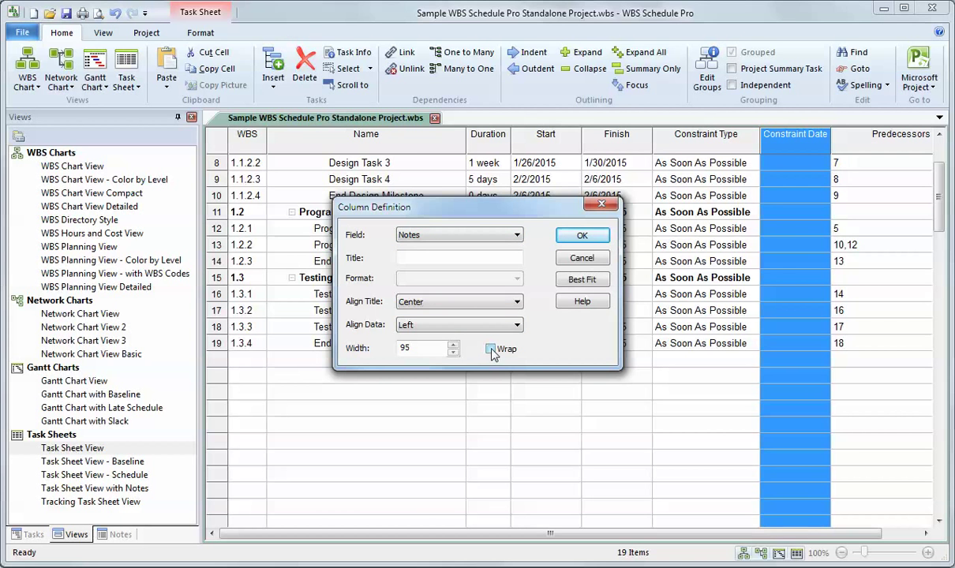
click(580, 236)
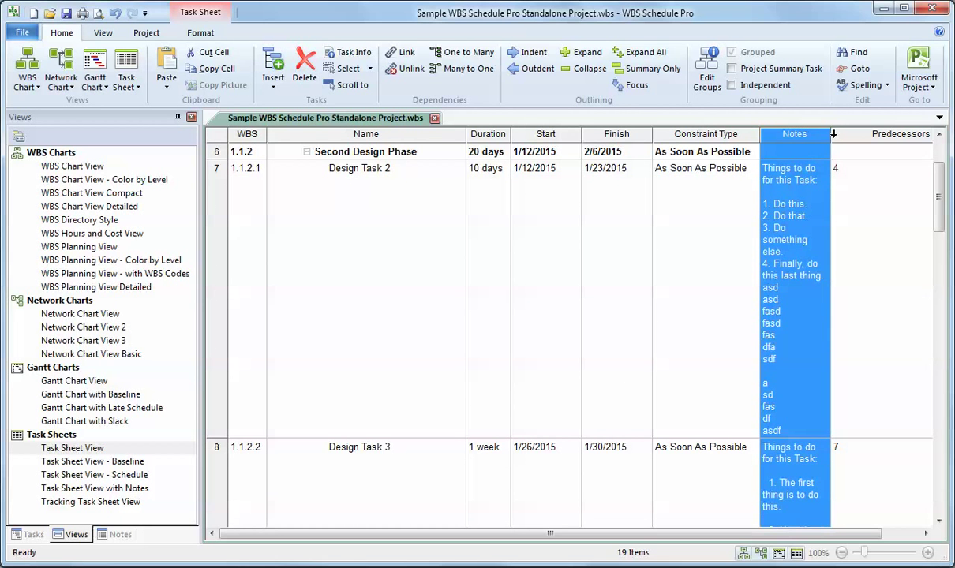
- Widen the Notes column so each note line fits without breaking, and select Design Task 2's notes cell
drag(831, 138, 915, 145)
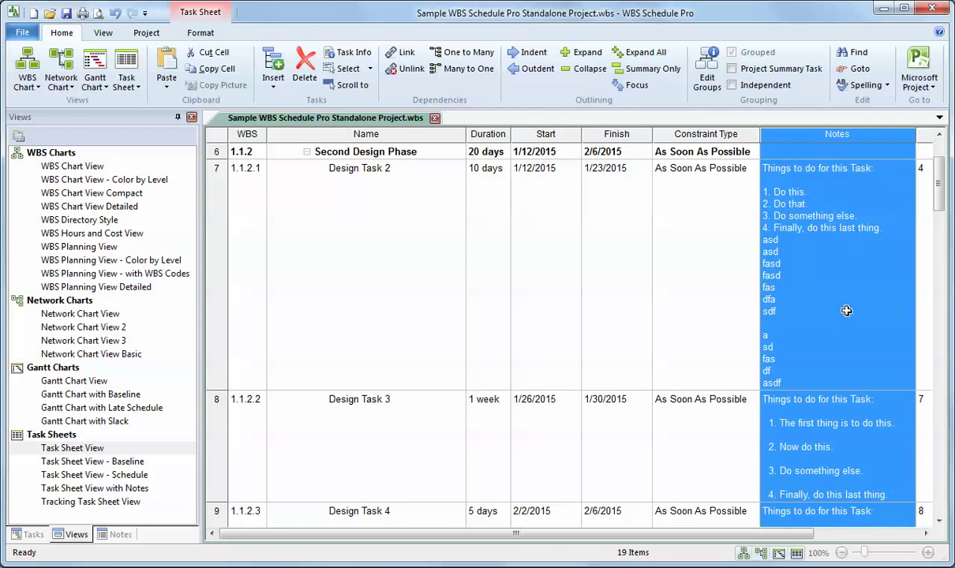
click(680, 260)
click(753, 249)
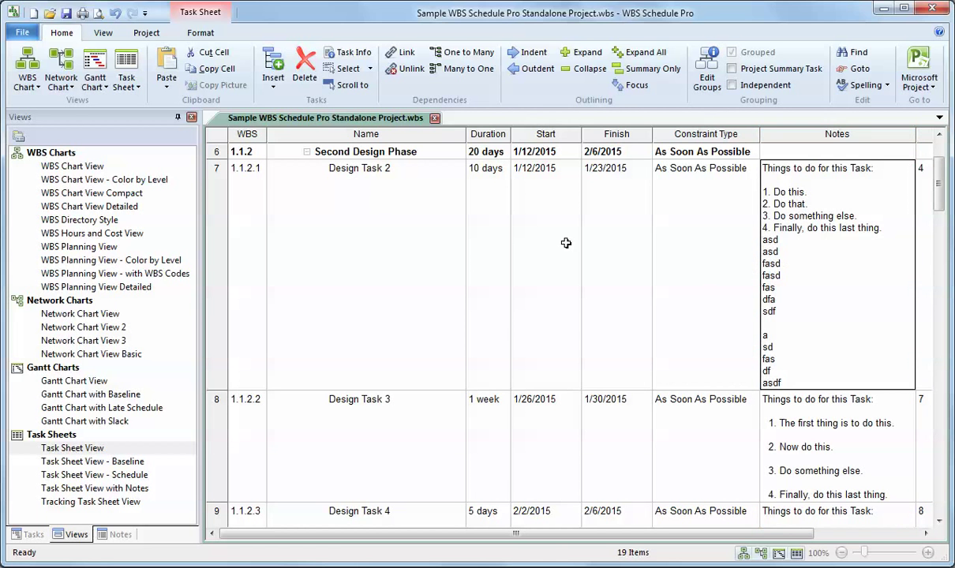
- Return to the WBS chart and undock the Notes pane as a floating window over the chart, below Test Task 1
click(28, 69)
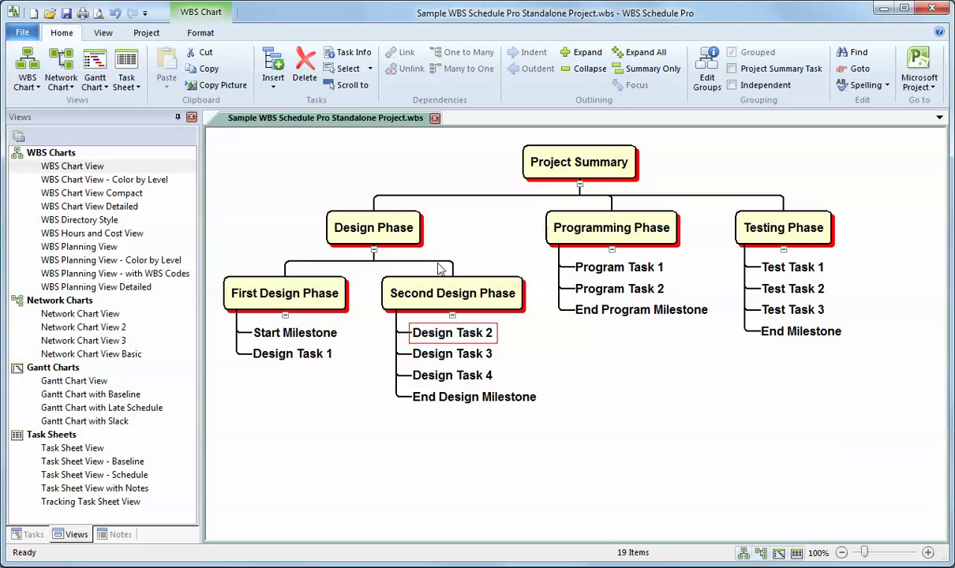
click(115, 535)
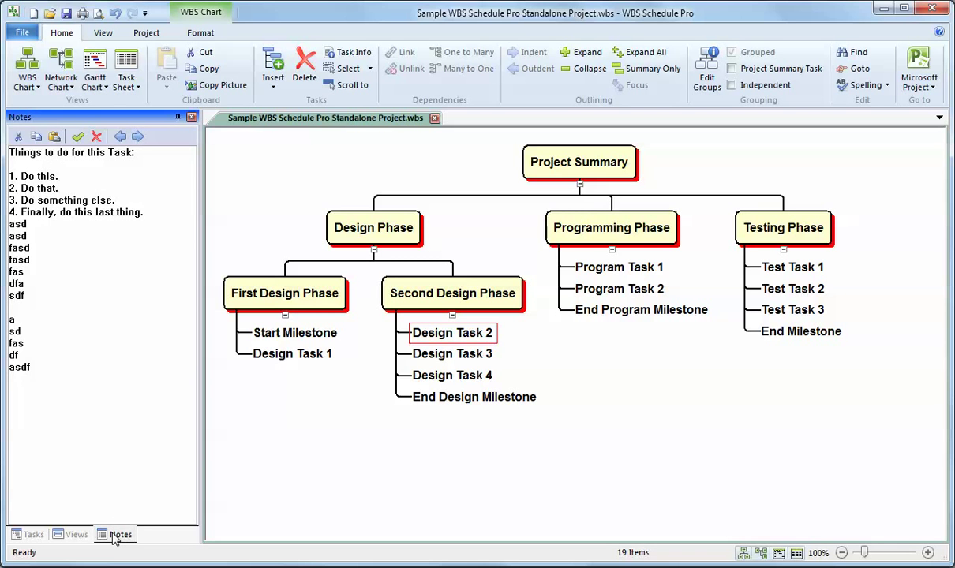
drag(115, 537, 751, 292)
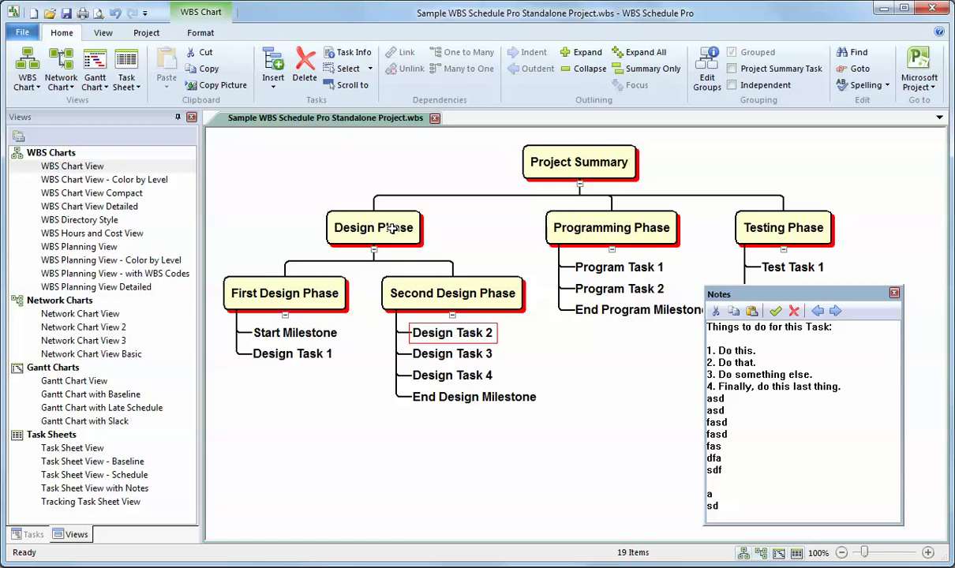
- View the notes of Design Task 3, Design Task 2 and Start Milestone in the floating Notes window
click(442, 353)
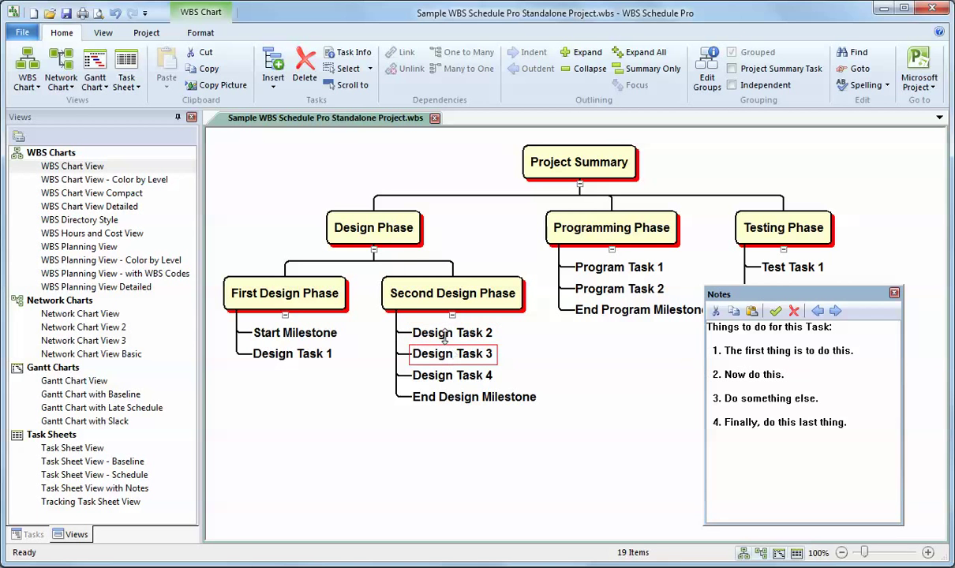
click(444, 335)
click(296, 331)
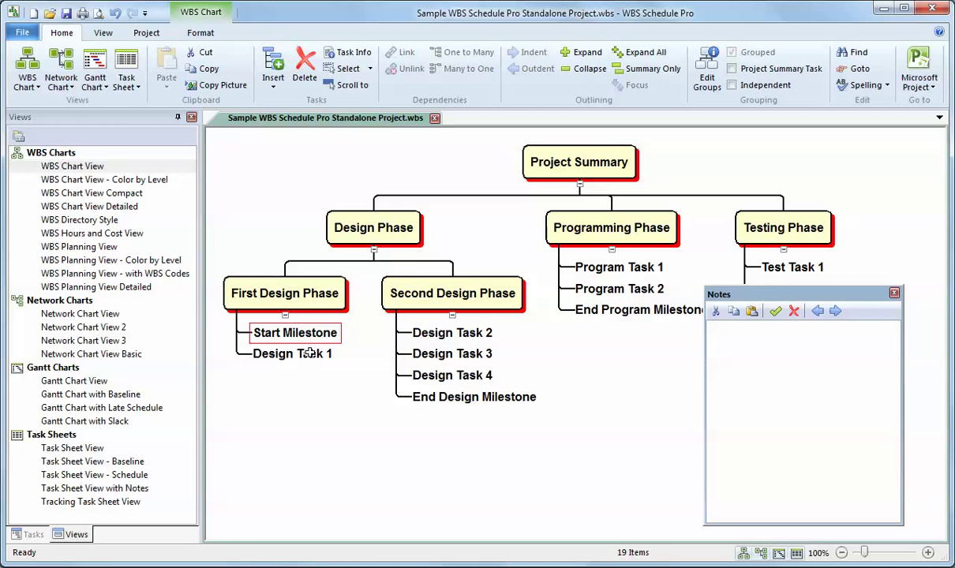
- Select Design Task 3, shrink the floating Notes window to fit its text, and dock it alongside the Tasks and Views panes
click(294, 354)
click(464, 353)
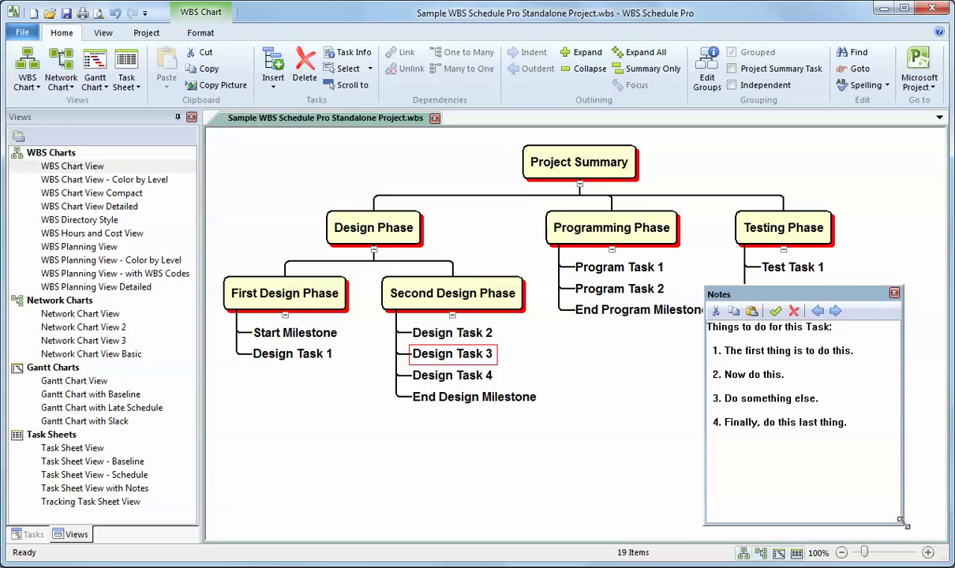
drag(896, 520, 882, 461)
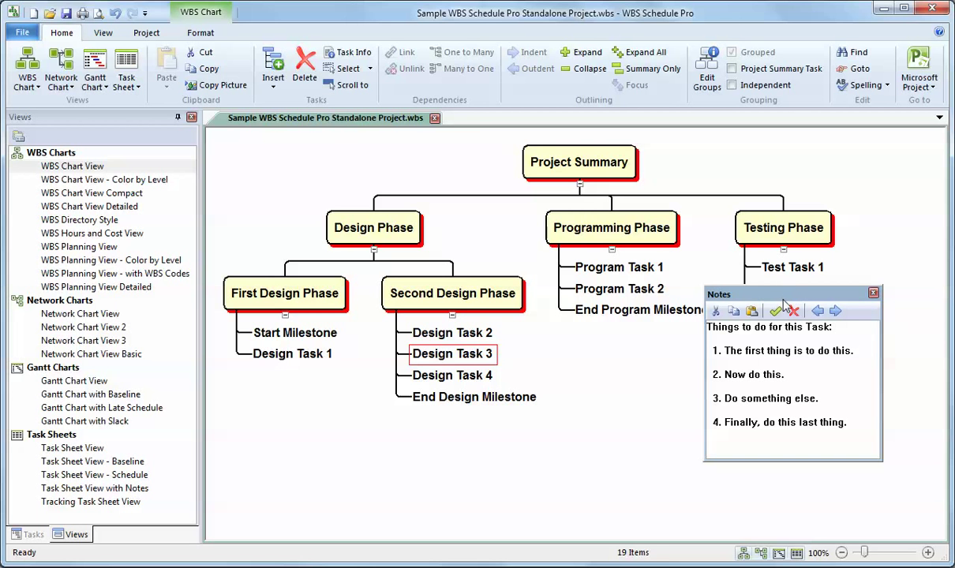
drag(787, 295, 99, 536)
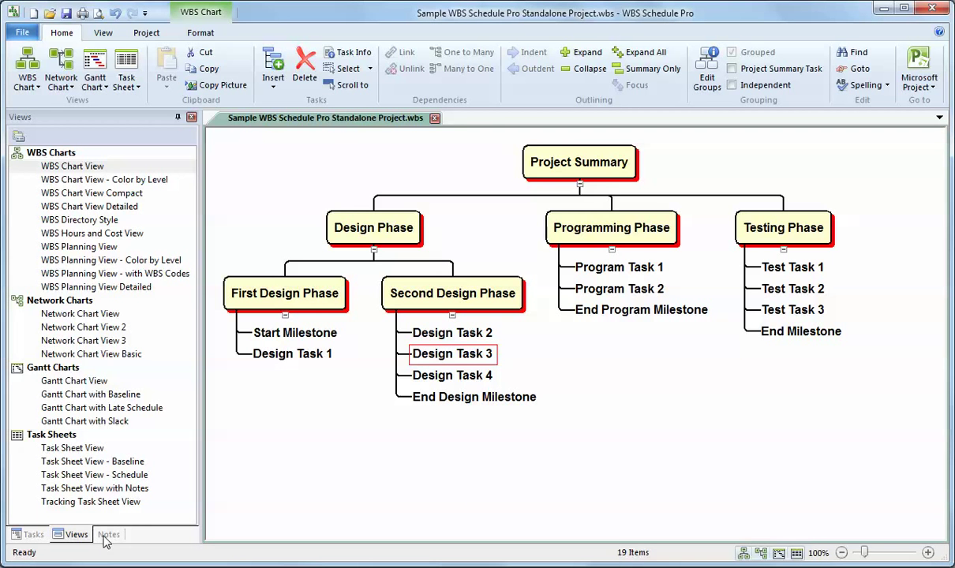
click(109, 535)
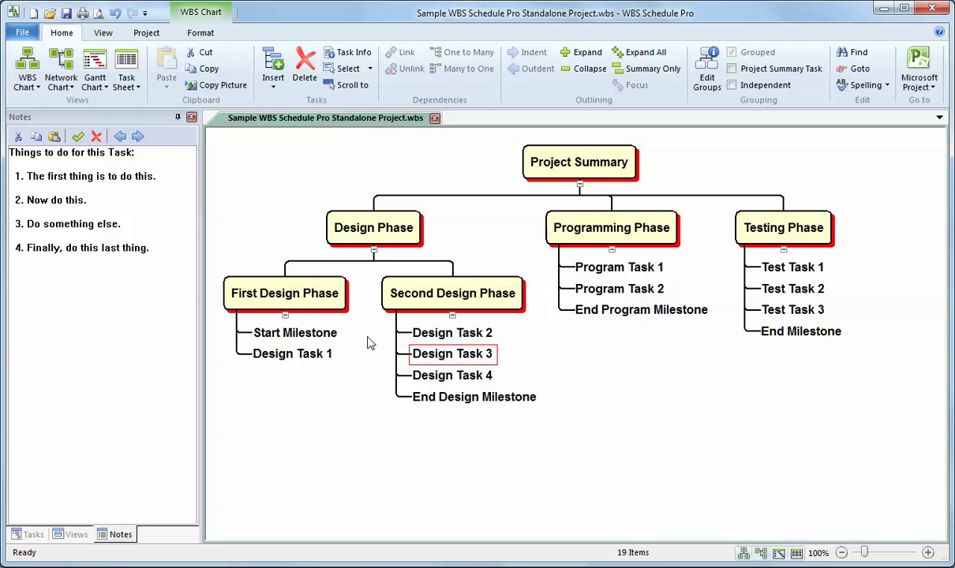
- View the notes of Second Design Phase and Design Task 2 in the docked Notes pane
click(419, 296)
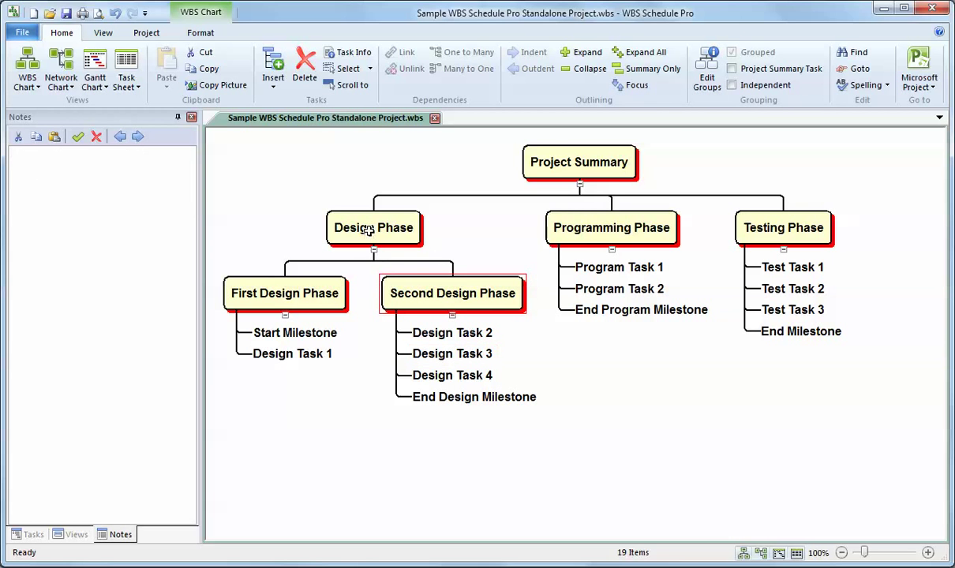
click(428, 333)
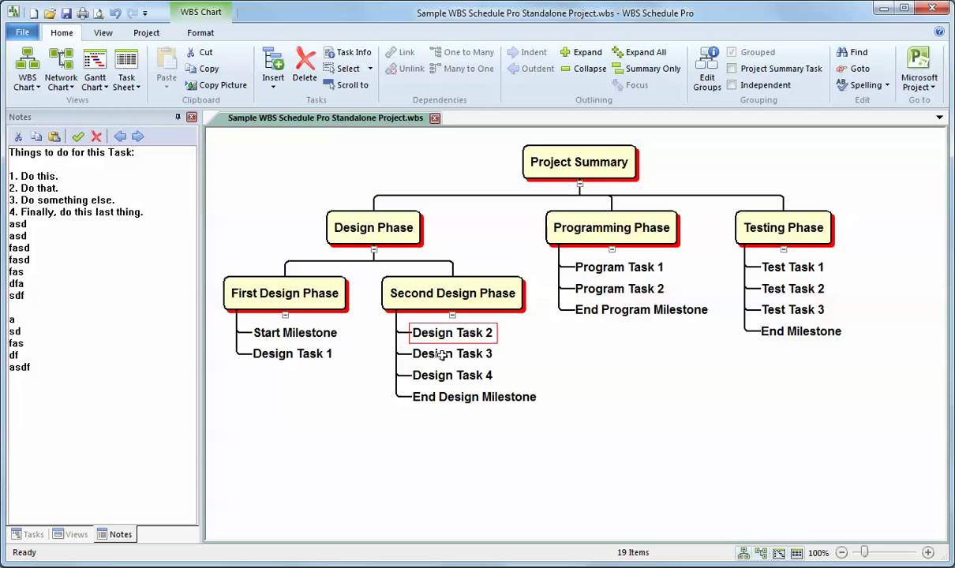
click(444, 293)
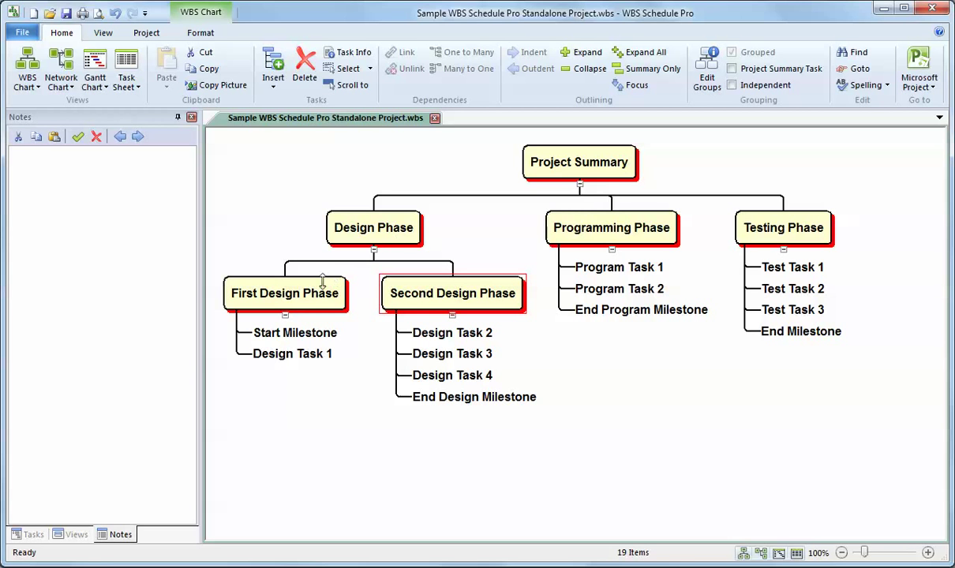
- Open the Task Sheet View and check the Notes column in its print preview before closing the preview
click(73, 535)
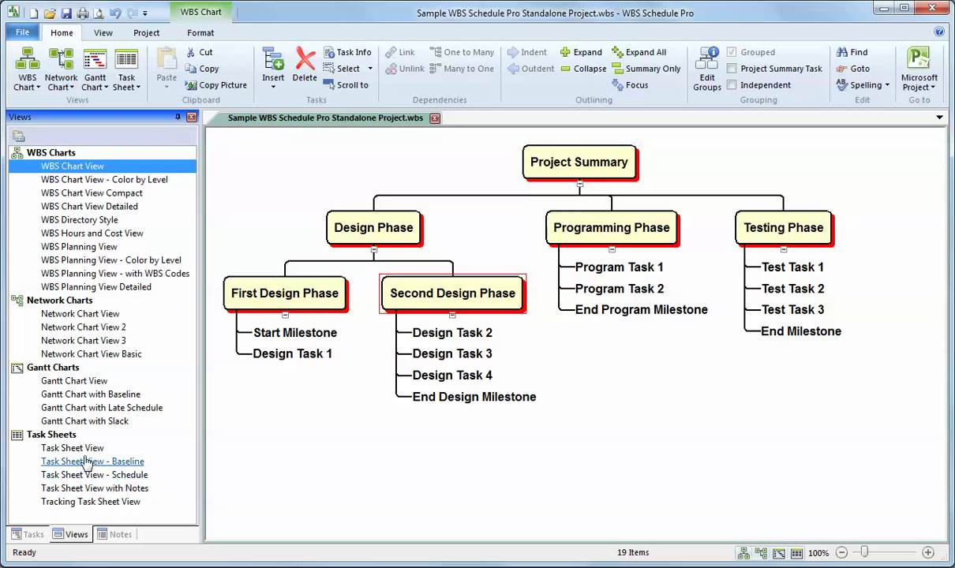
click(75, 449)
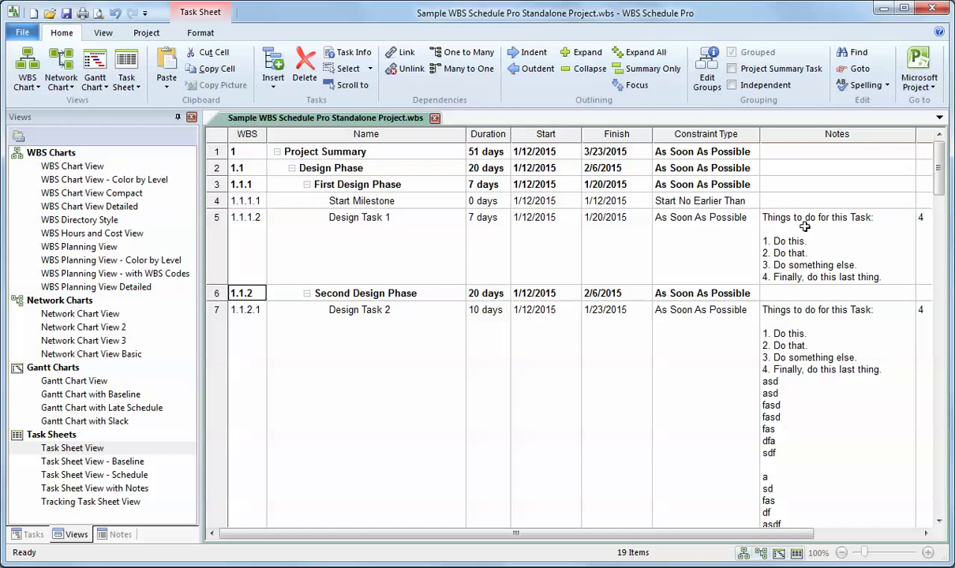
click(98, 13)
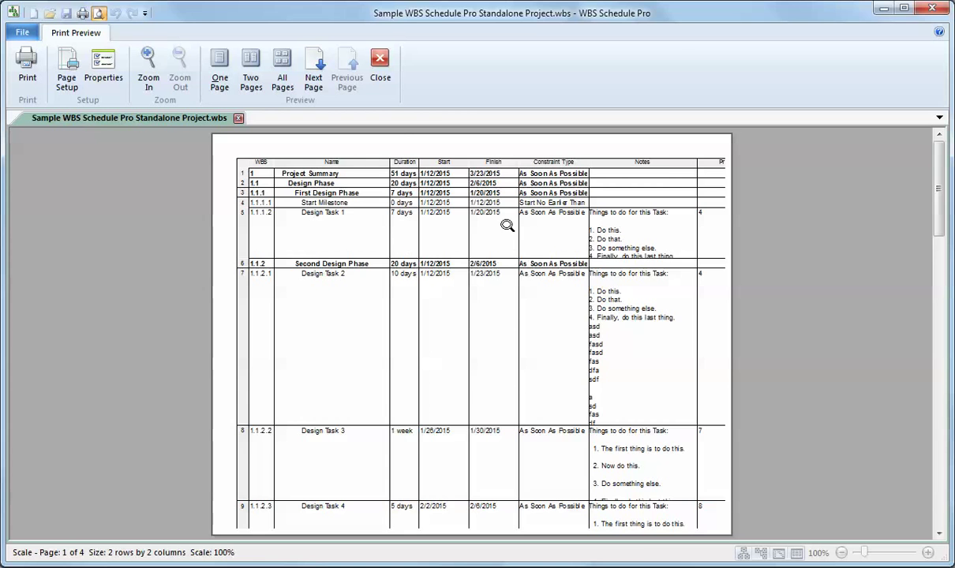
click(381, 66)
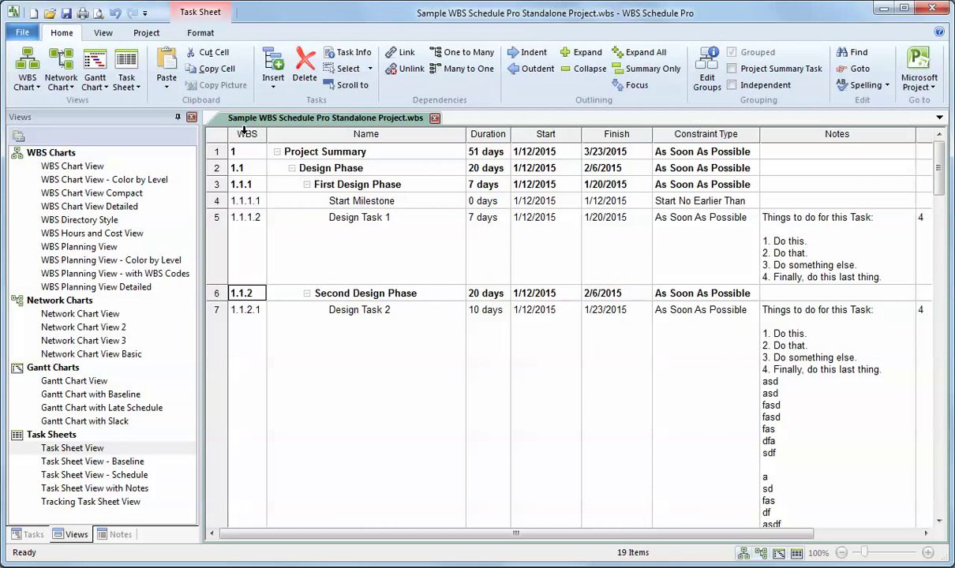
- Return to the WBS Chart View and view the notes of Design Tasks 1, 2 and 3 in the docked Notes pane
click(145, 36)
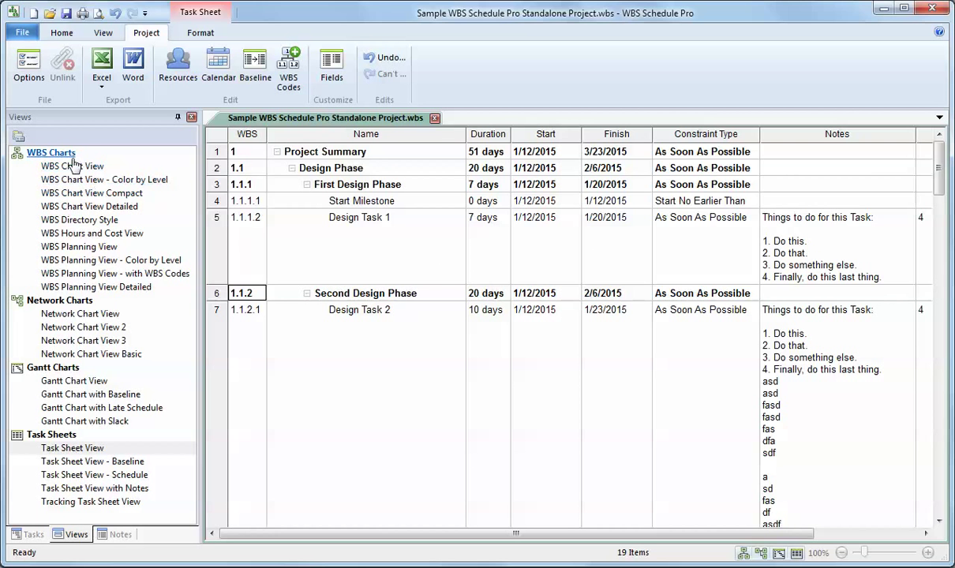
click(72, 166)
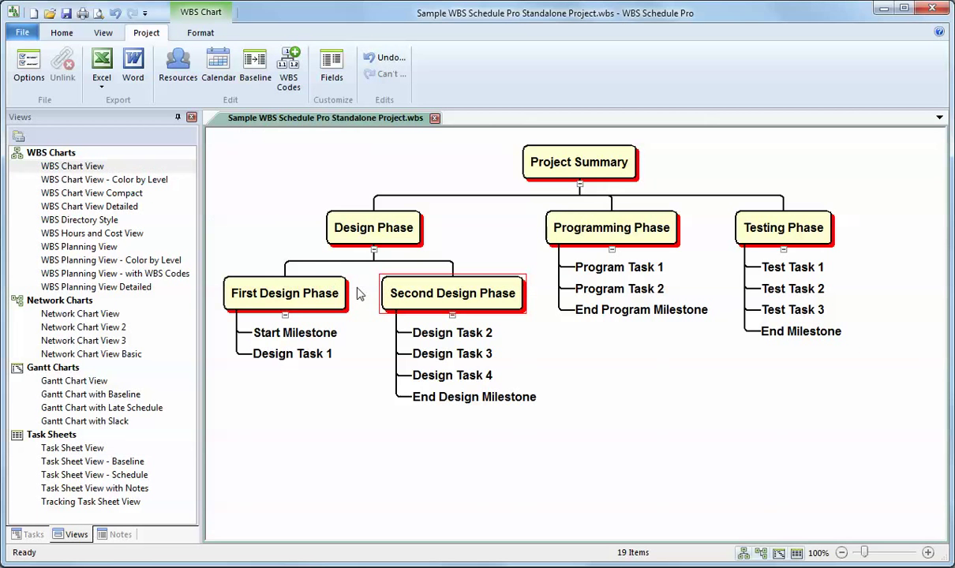
click(113, 537)
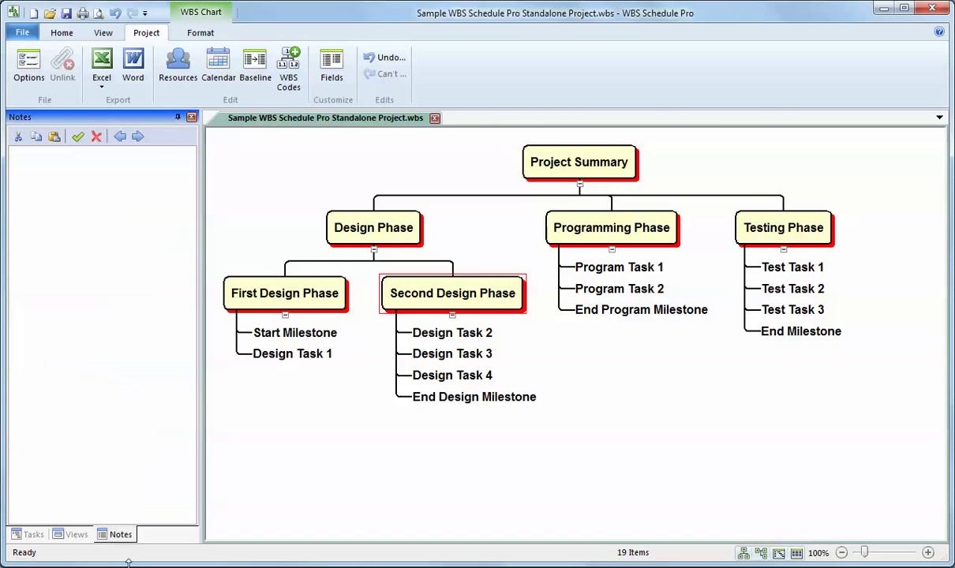
click(304, 351)
click(416, 332)
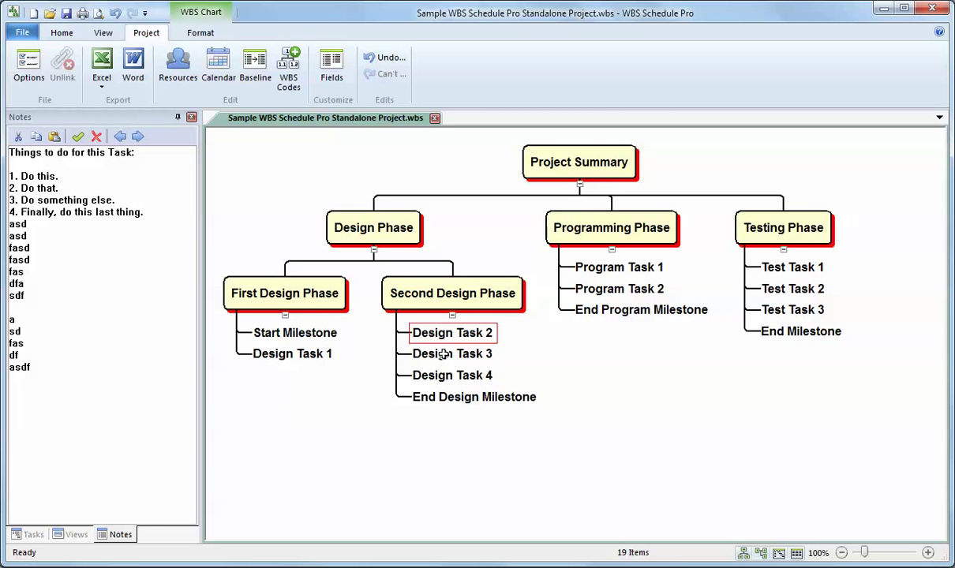
click(443, 355)
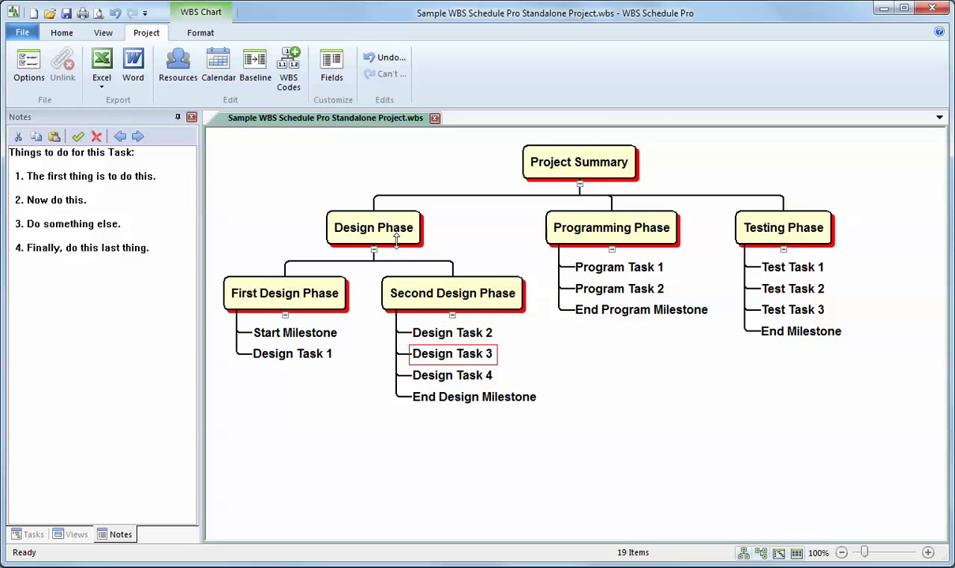